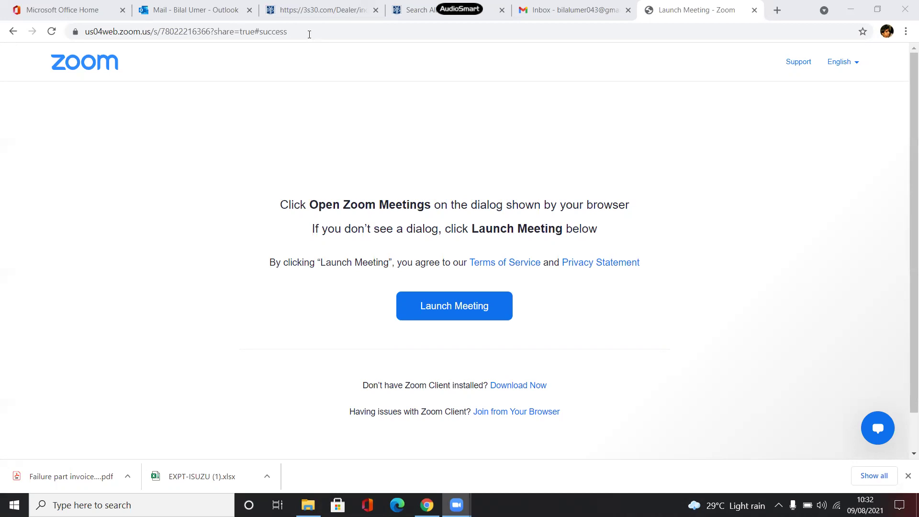
Switch to the 3s30.com dealer system and start a job card for the first listed vehicle in Service
key("ctrl+shift+Tab")
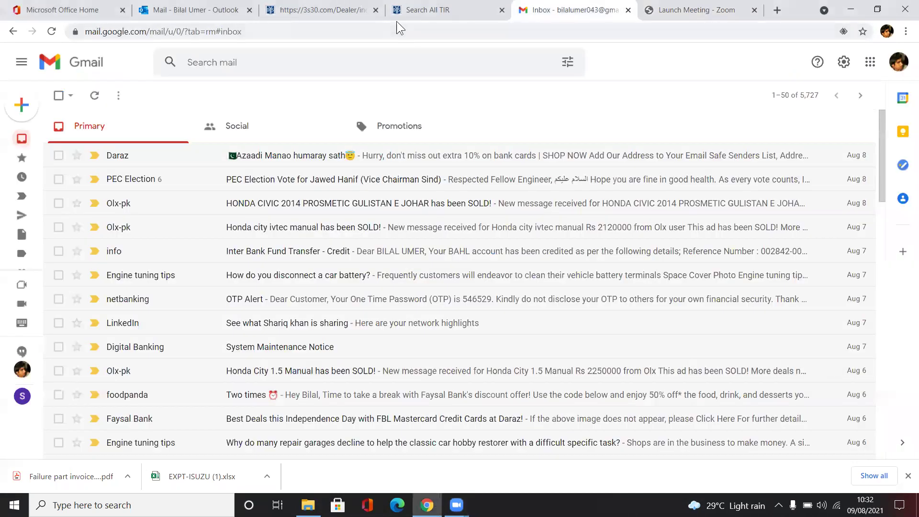
key("ctrl+shift+Tab")
key("ctrl+shift+Tab")
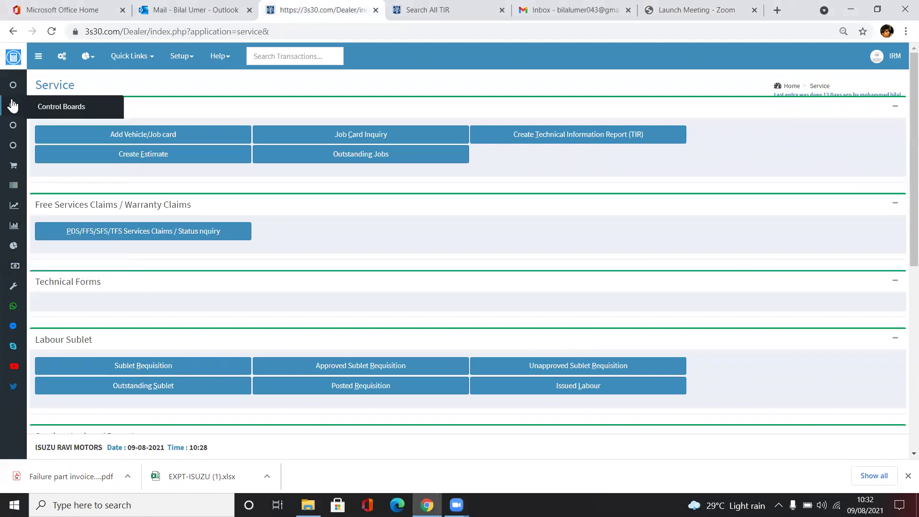
left_click(9, 191)
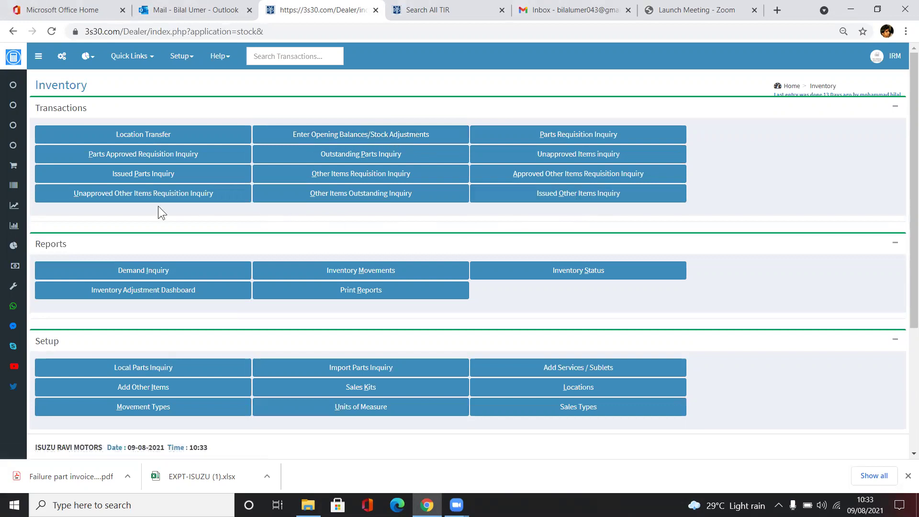
left_click(10, 207)
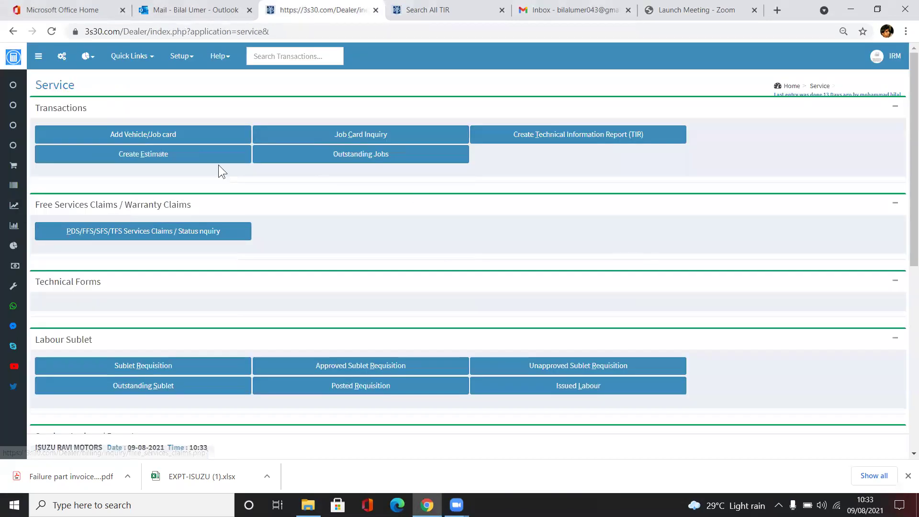
left_click(175, 134)
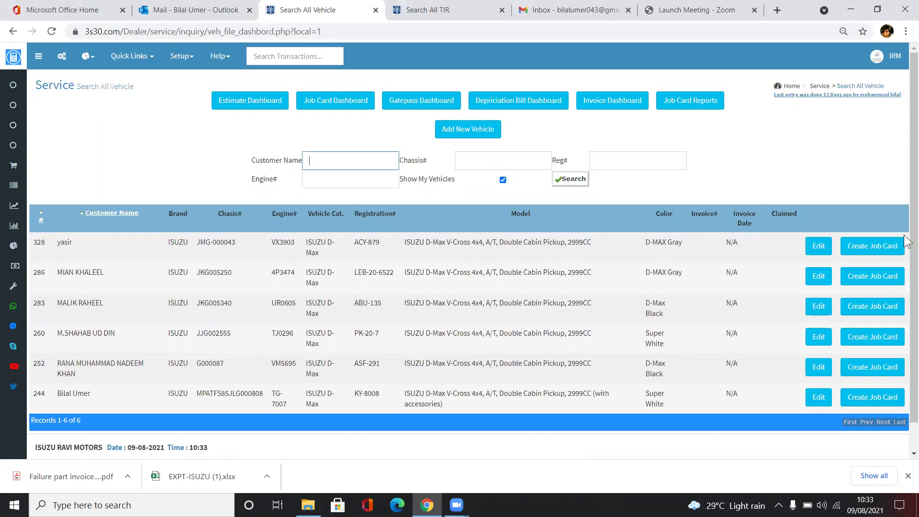
left_click(850, 247)
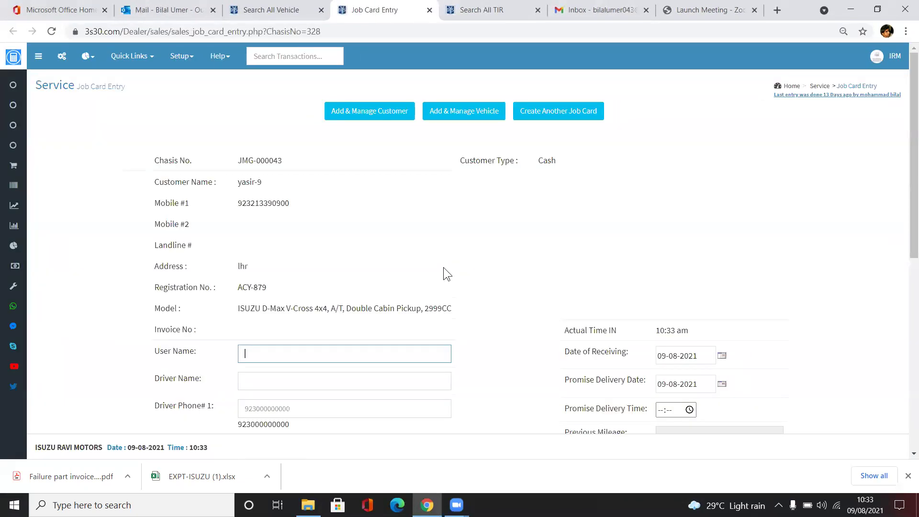
Set the job card's category to C - Customer and its job type to General Repair
scroll(328, 249, "down", 5)
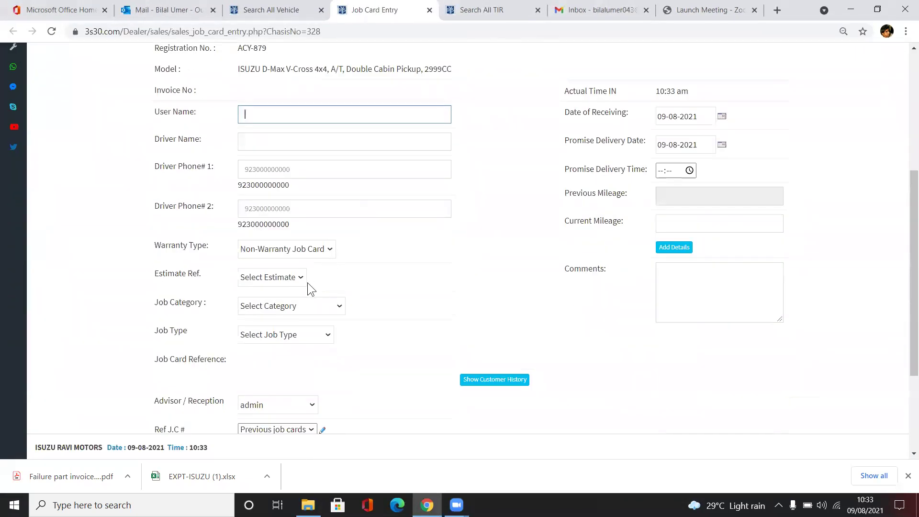
left_click(328, 307)
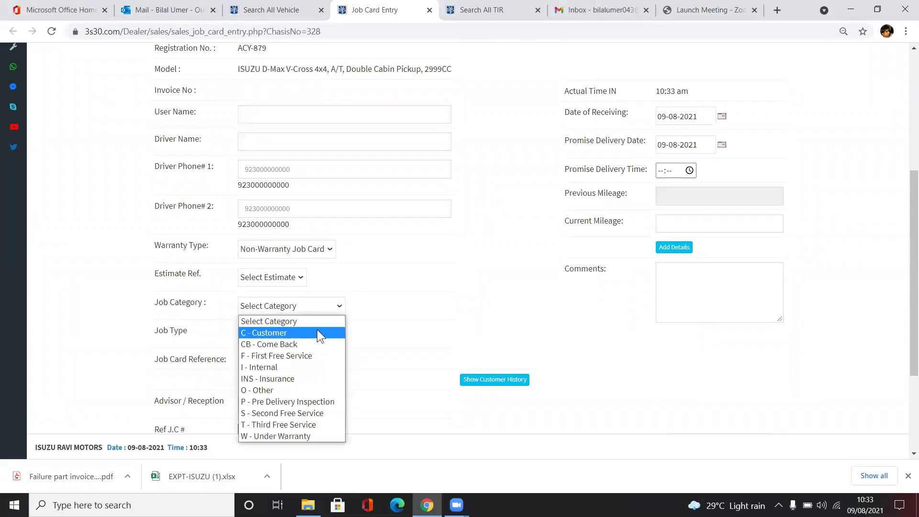
left_click(317, 330)
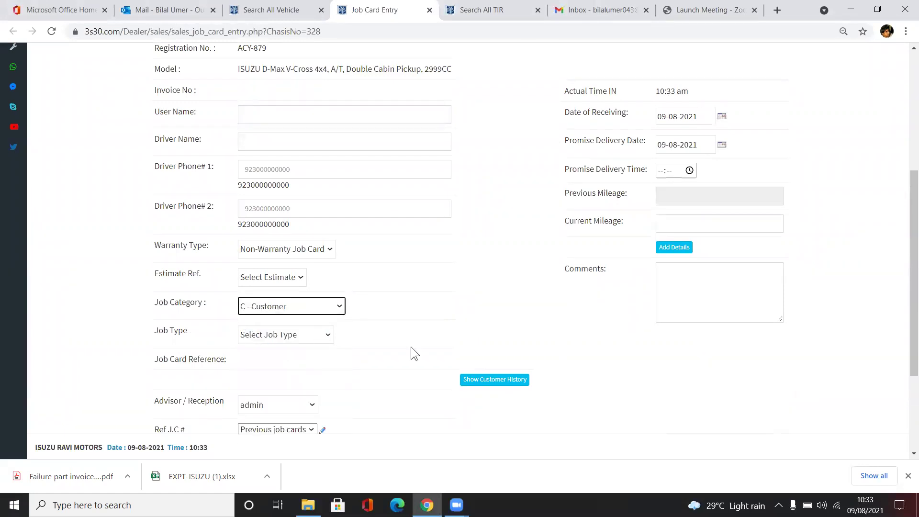
left_click(317, 334)
left_click(293, 226)
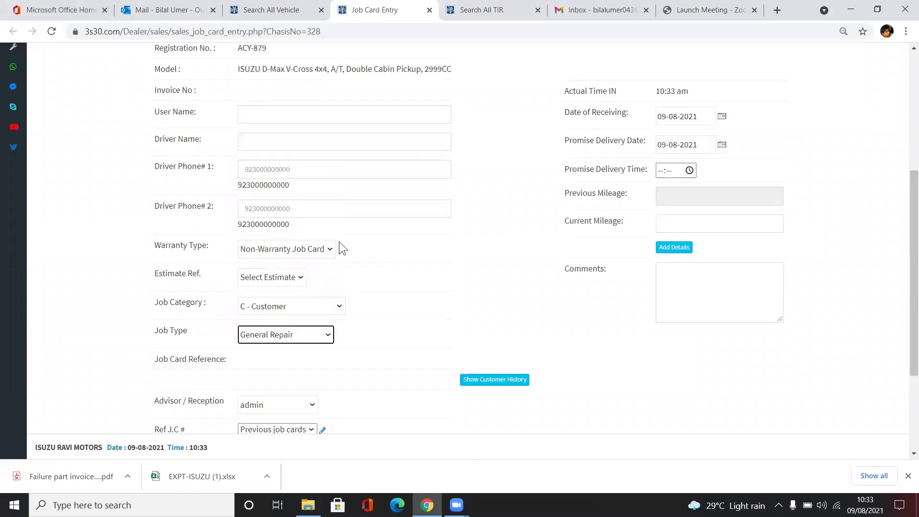
Set the job card's promise delivery time to 11:34
scroll(577, 330, "down", 3)
scroll(683, 158, "up", 3)
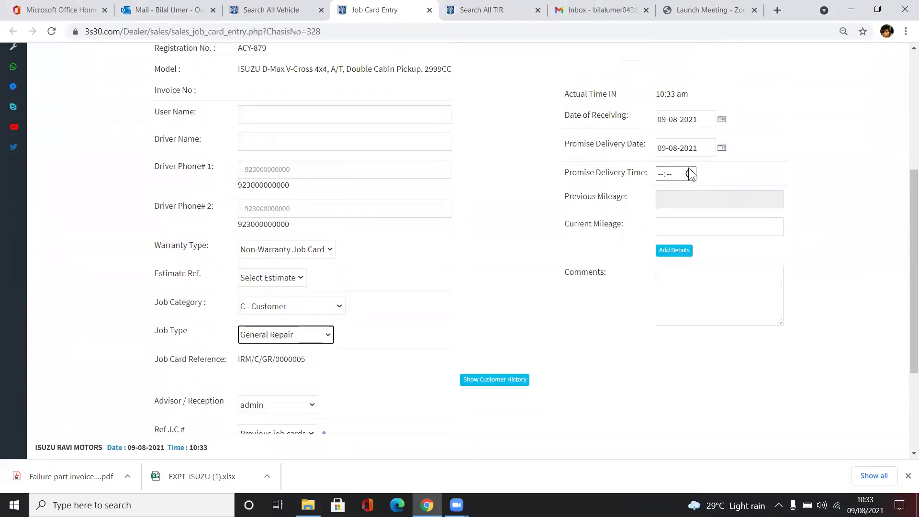
left_click(689, 173)
left_click(700, 213)
left_click(670, 212)
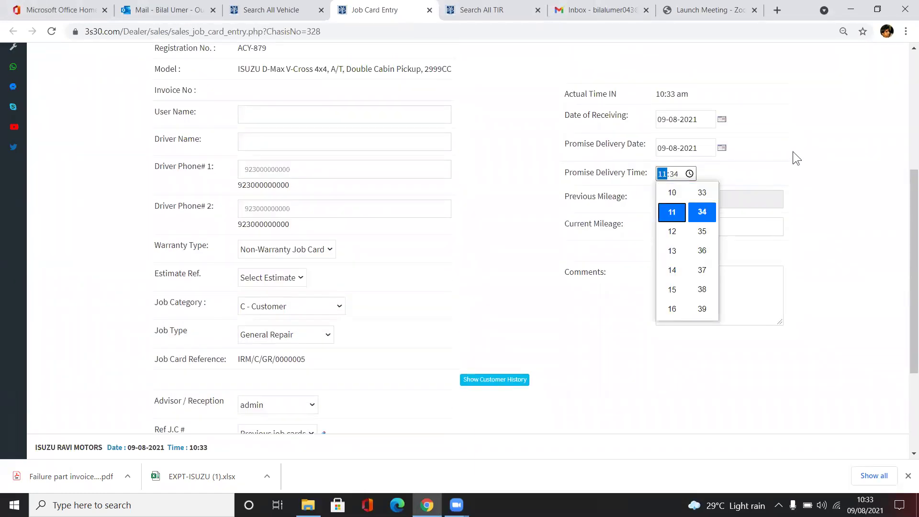
Enter a current mileage of 1000 and try to save the job card
left_click(732, 265)
left_click(692, 226)
left_click(685, 248)
scroll(443, 333, "down", 3)
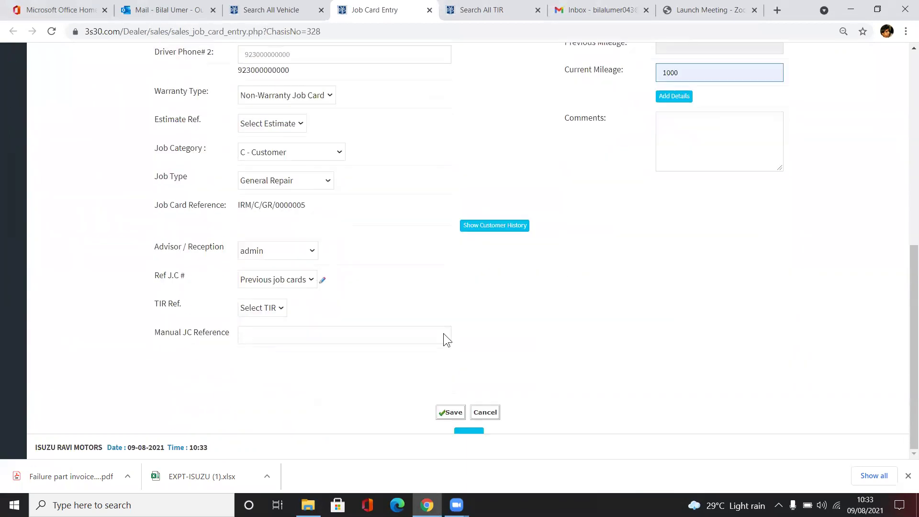
left_click(445, 413)
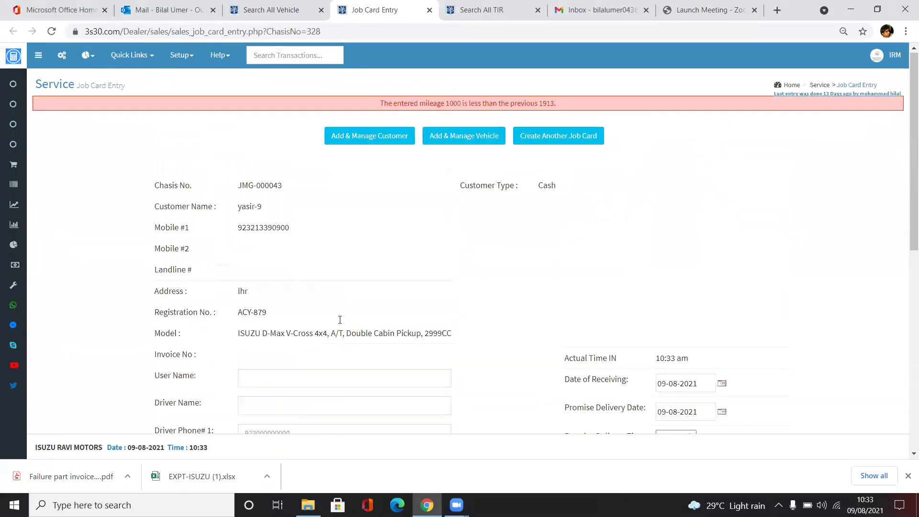
Set the current mileage to 2000 and save the job card
scroll(384, 336, "down", 4)
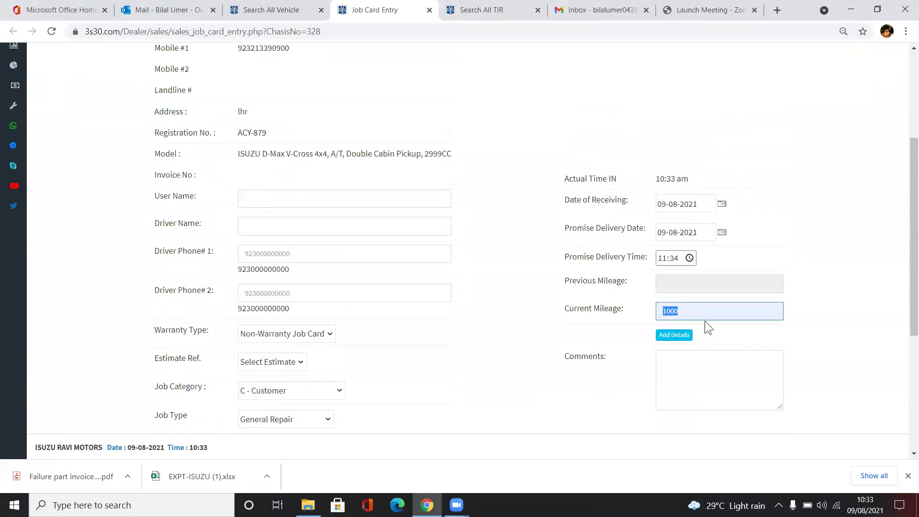
type("2000")
left_click(478, 357)
scroll(478, 357, "down", 5)
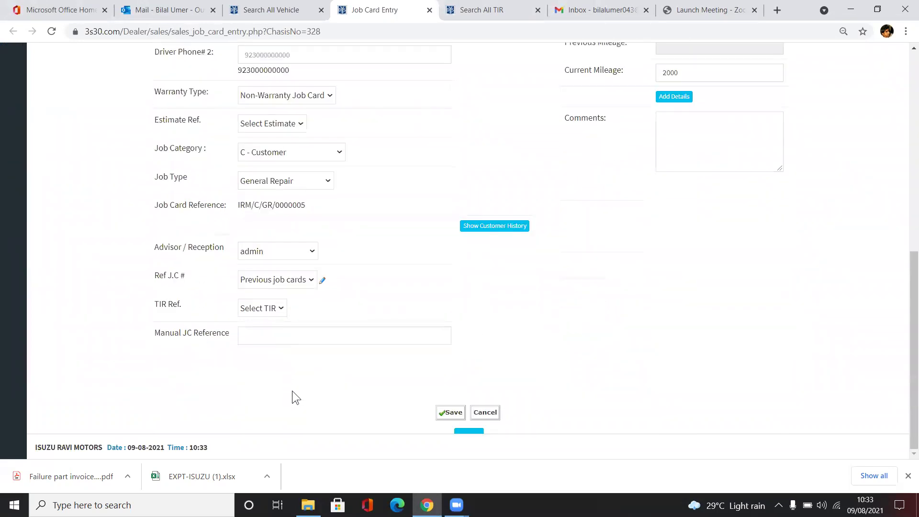
left_click(449, 412)
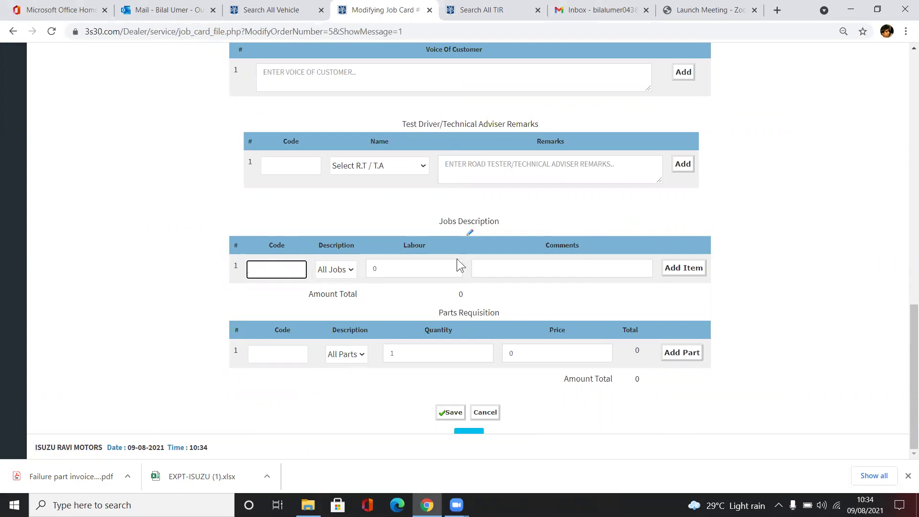
left_click(283, 356)
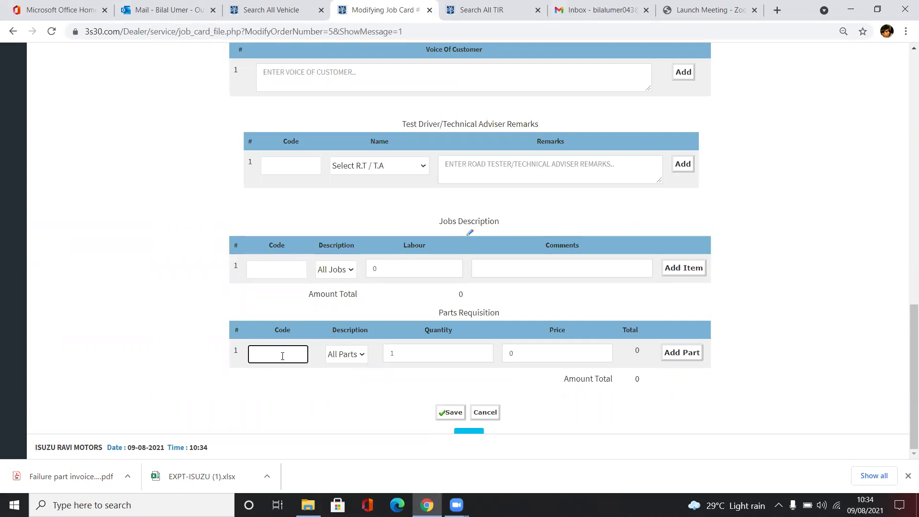
type("RADIATOR")
key("Tab")
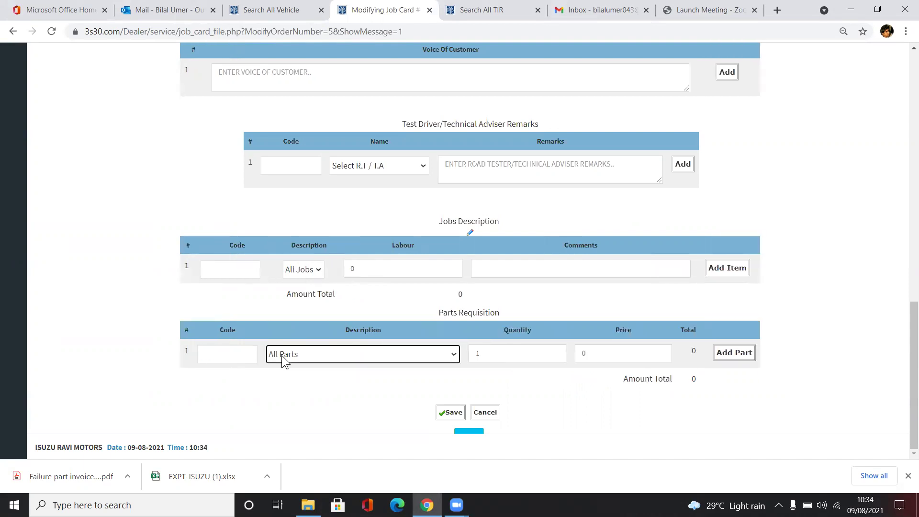
left_click(285, 354)
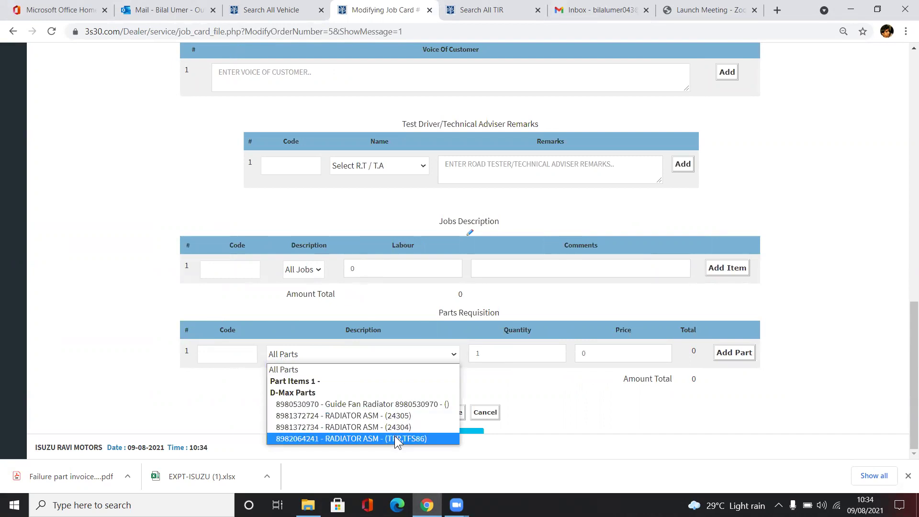
left_click(337, 414)
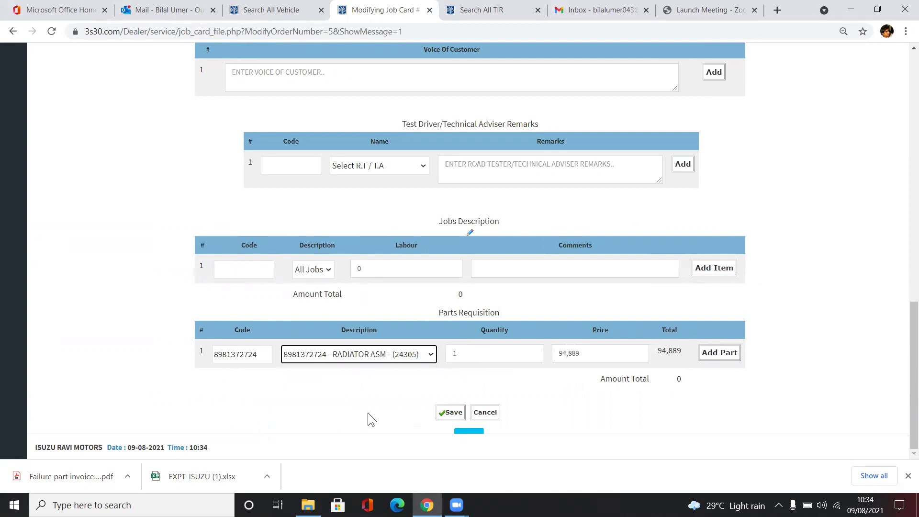
left_click(729, 353)
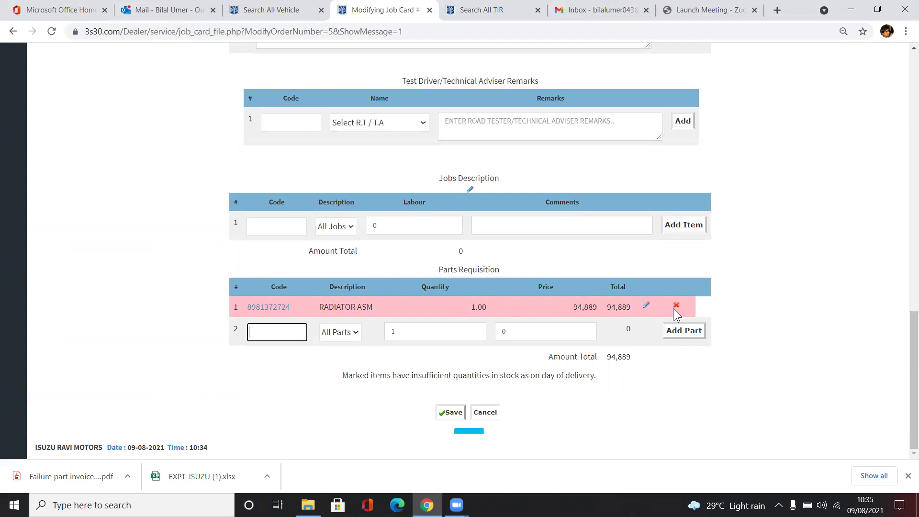
scroll(161, 354, "up", 15)
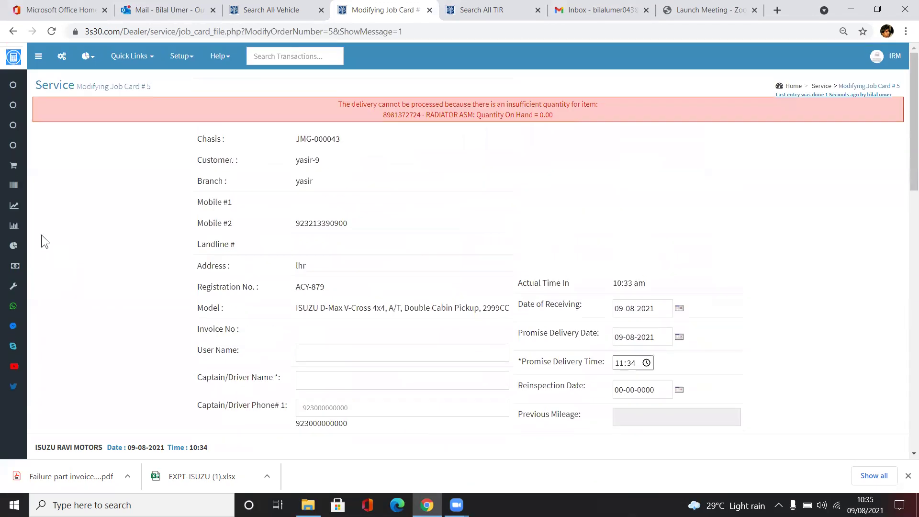
left_click(13, 185)
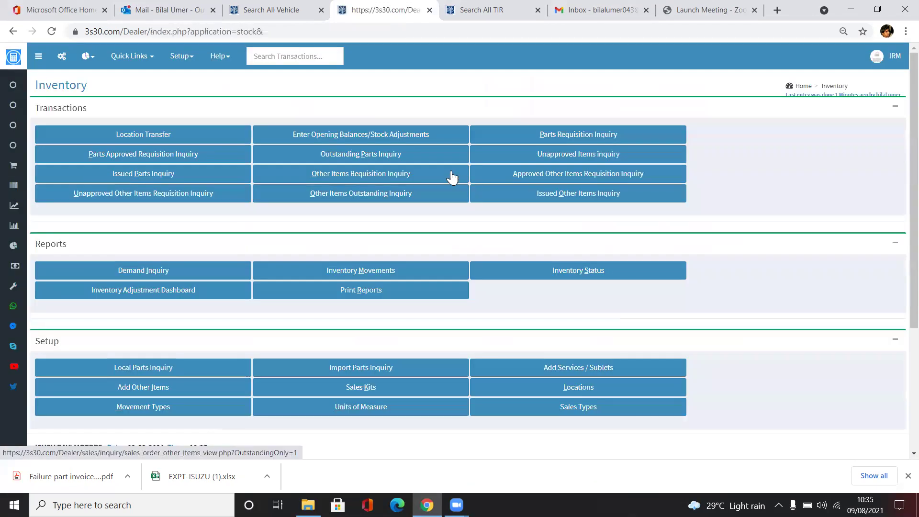
left_click(371, 137)
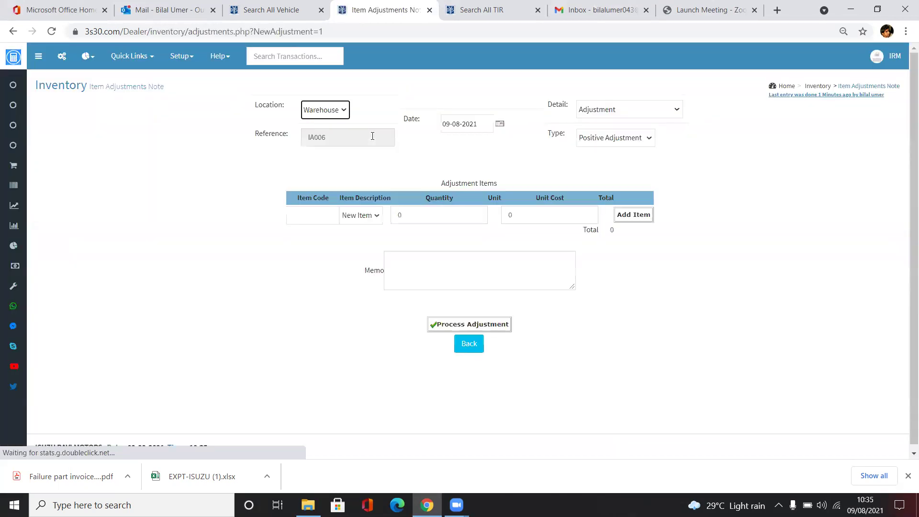
left_click(329, 217)
type("RADIATOR")
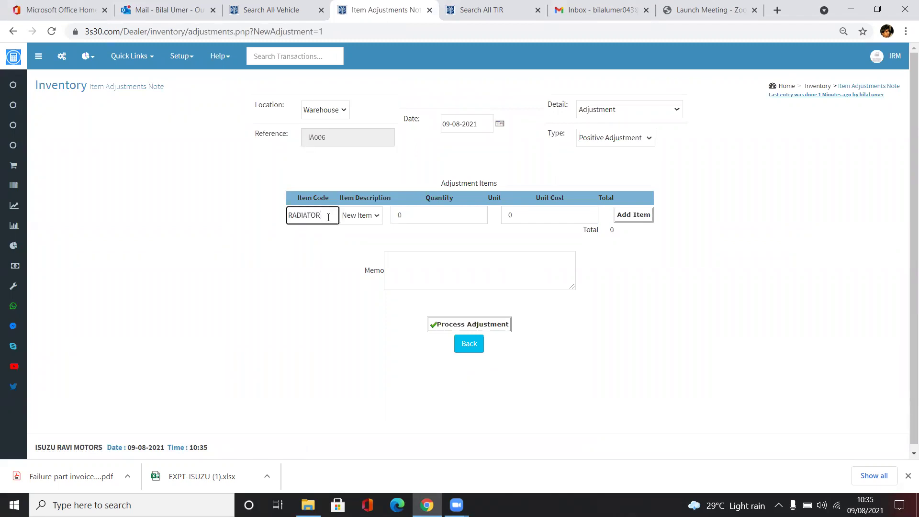
key("Tab")
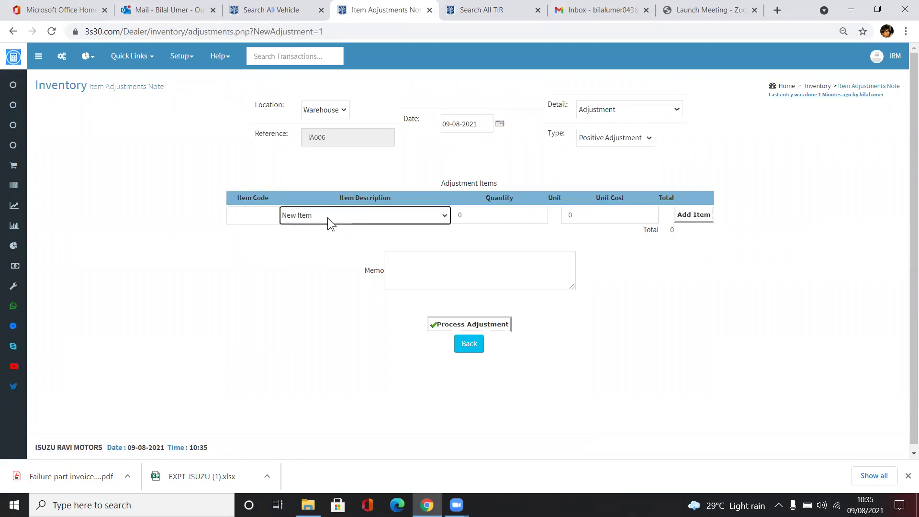
left_click(327, 218)
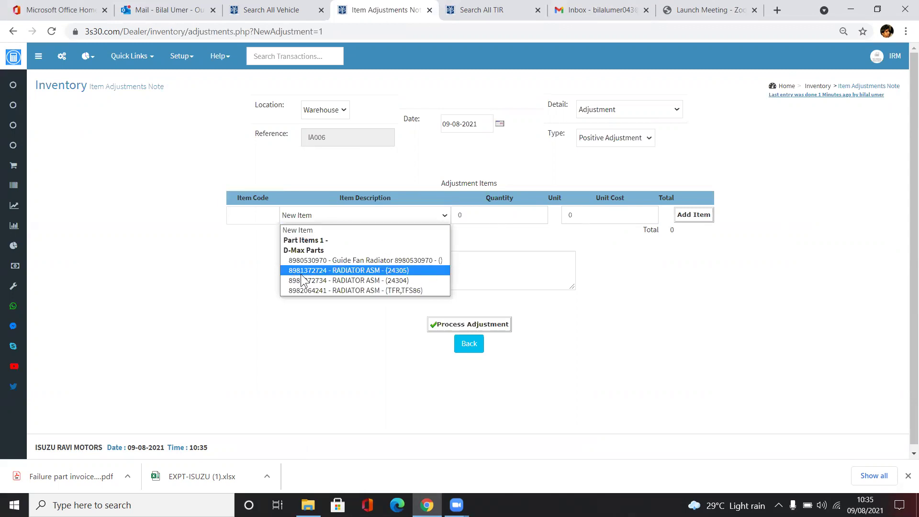
left_click(364, 270)
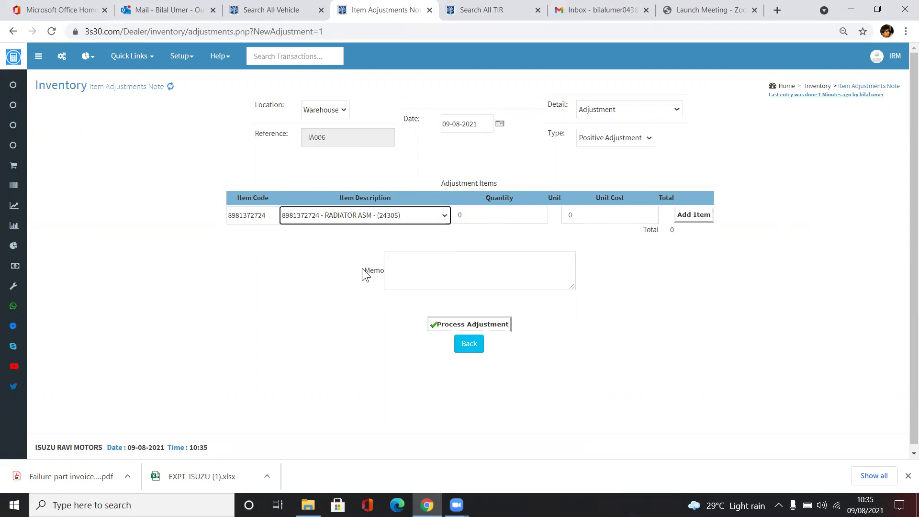
Add the radiator with quantity 5 as a Positive Adjustment and process the adjustment note
left_click(483, 212)
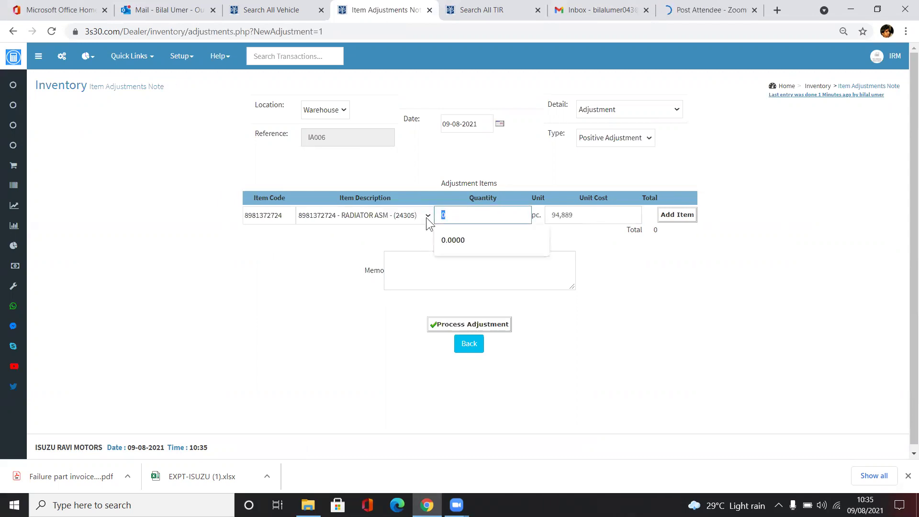
type("5")
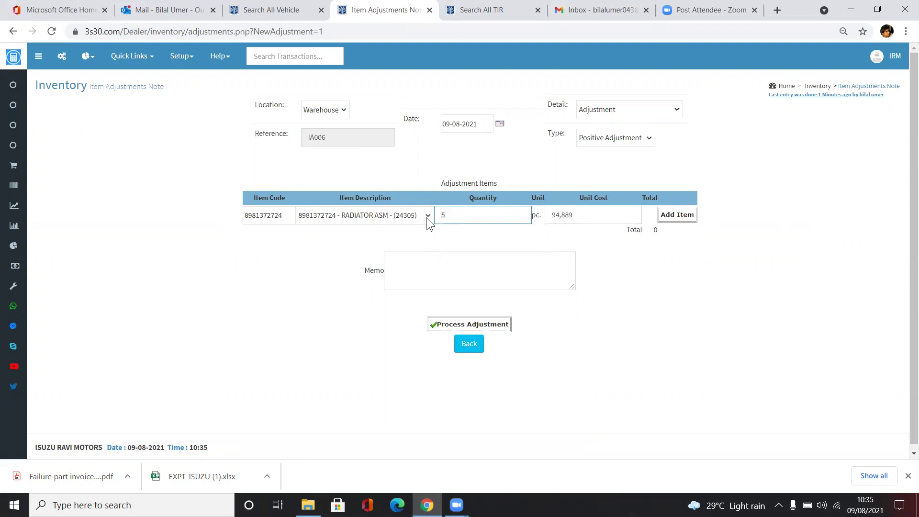
left_click(619, 215)
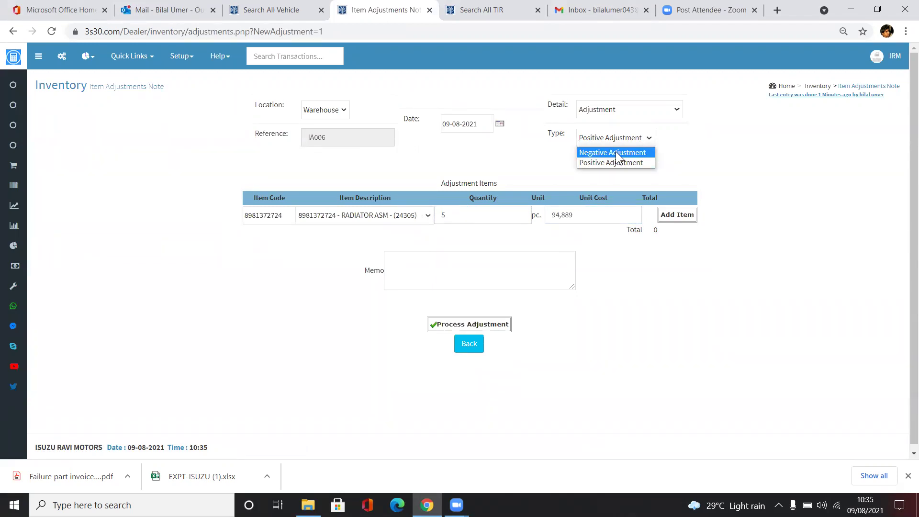
left_click(617, 162)
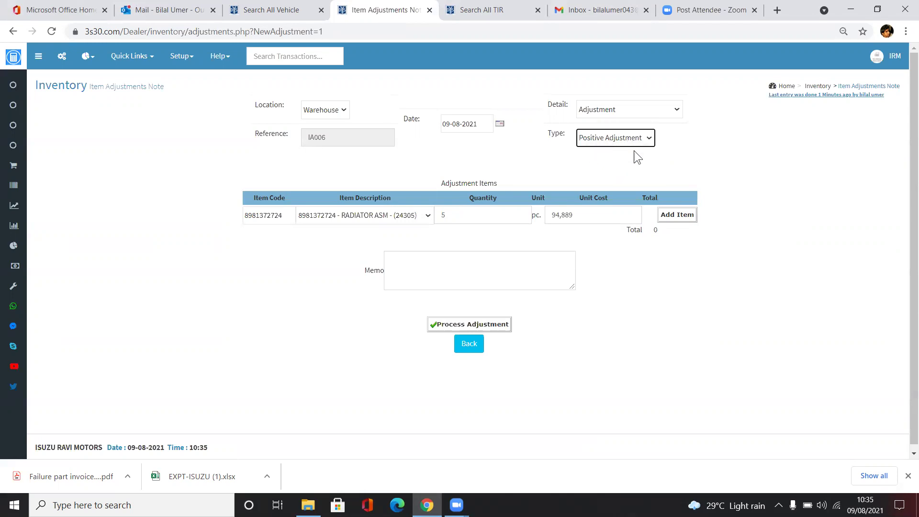
left_click(683, 216)
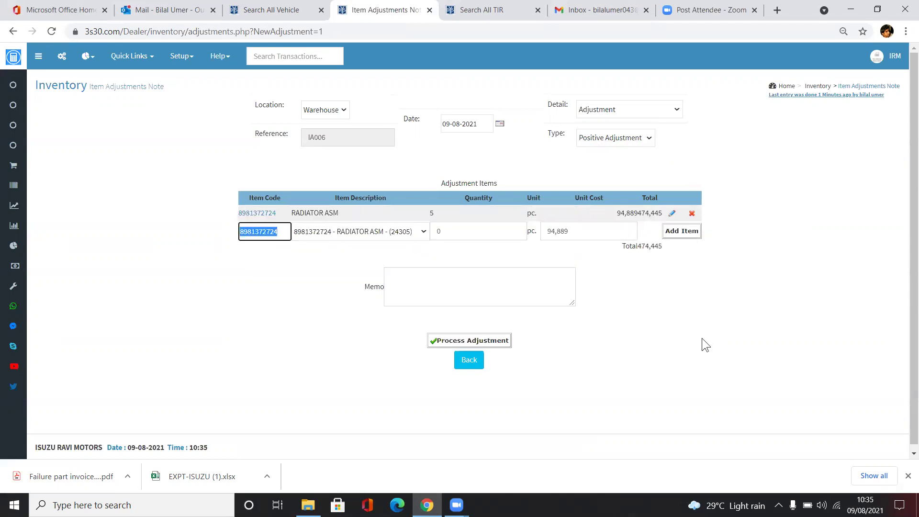
left_click(470, 342)
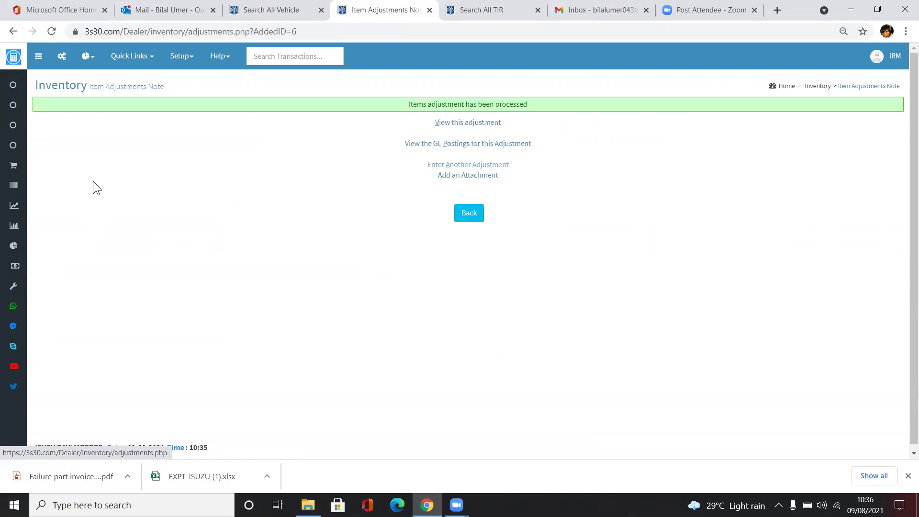
Open another new stock adjustment note in Inventory
left_click(20, 186)
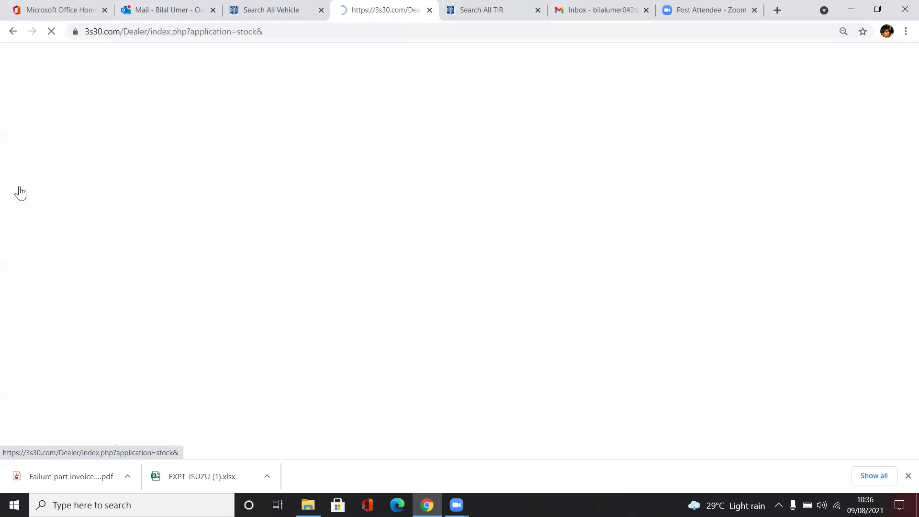
left_click(377, 135)
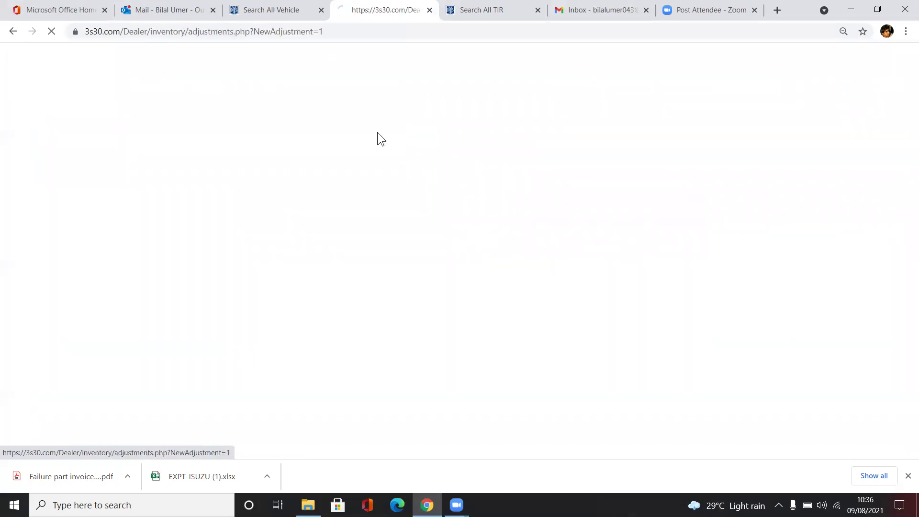